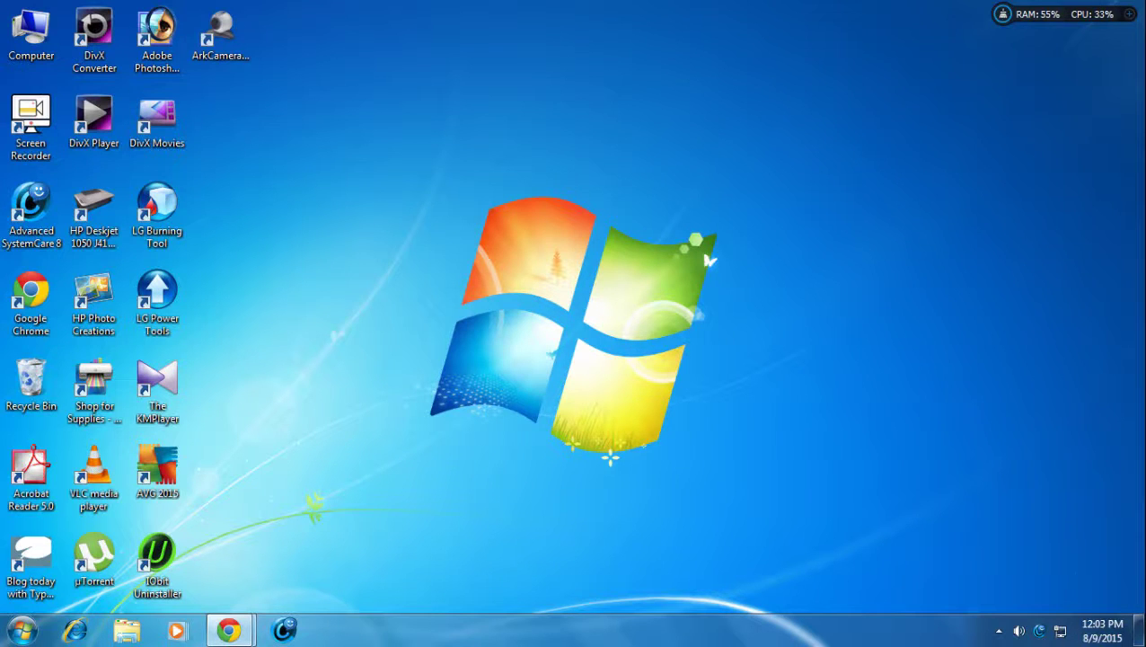
Step: Open Local Area Connection Status via the Network and Sharing Center's adapter settings
right_click(1060, 631)
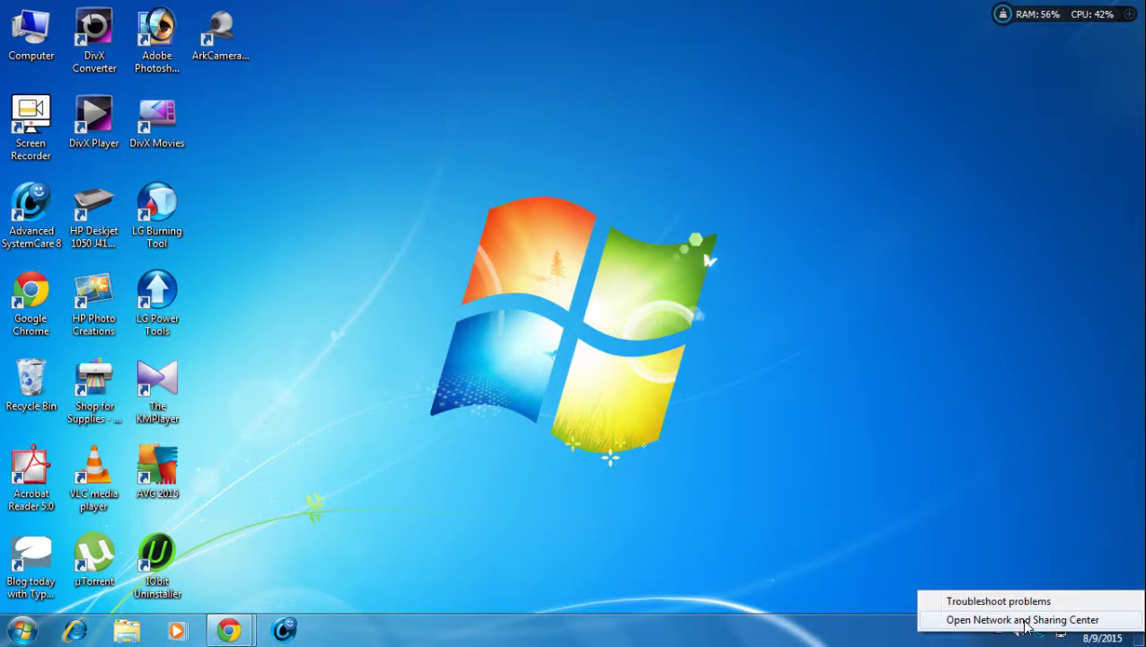
left_click(1042, 626)
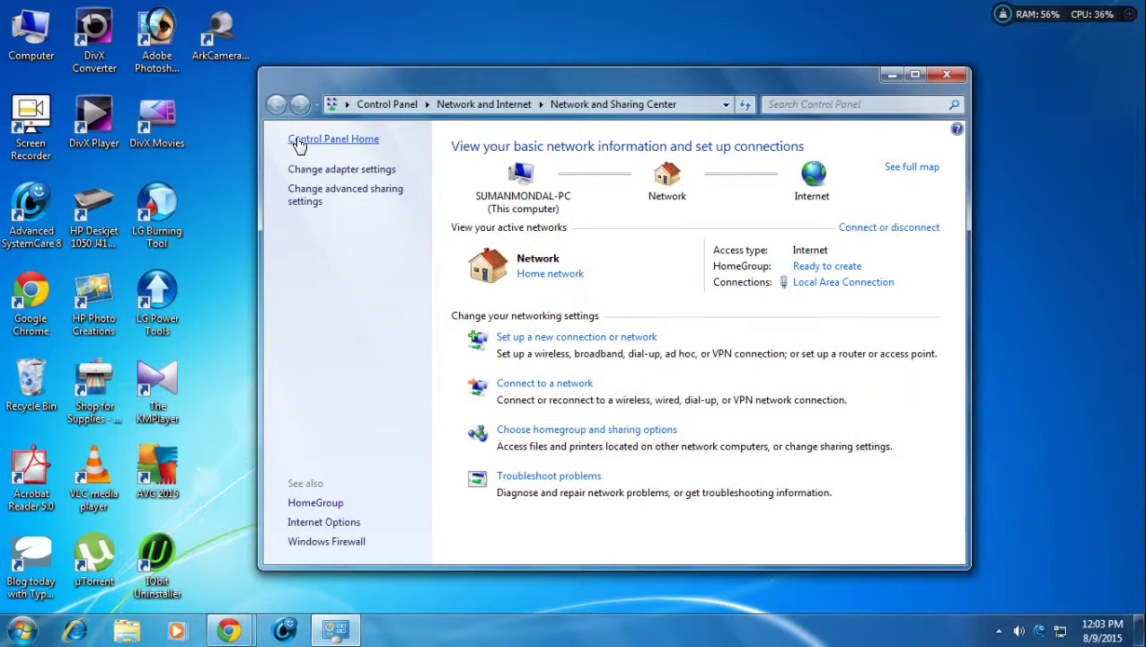
left_click(378, 170)
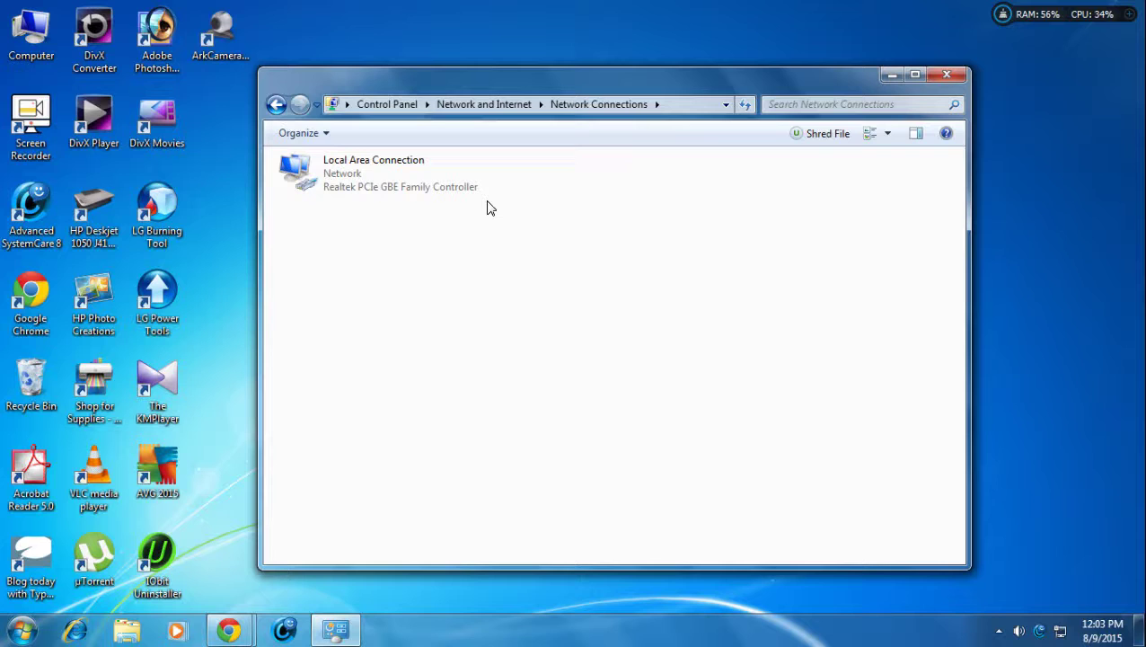
double_click(376, 183)
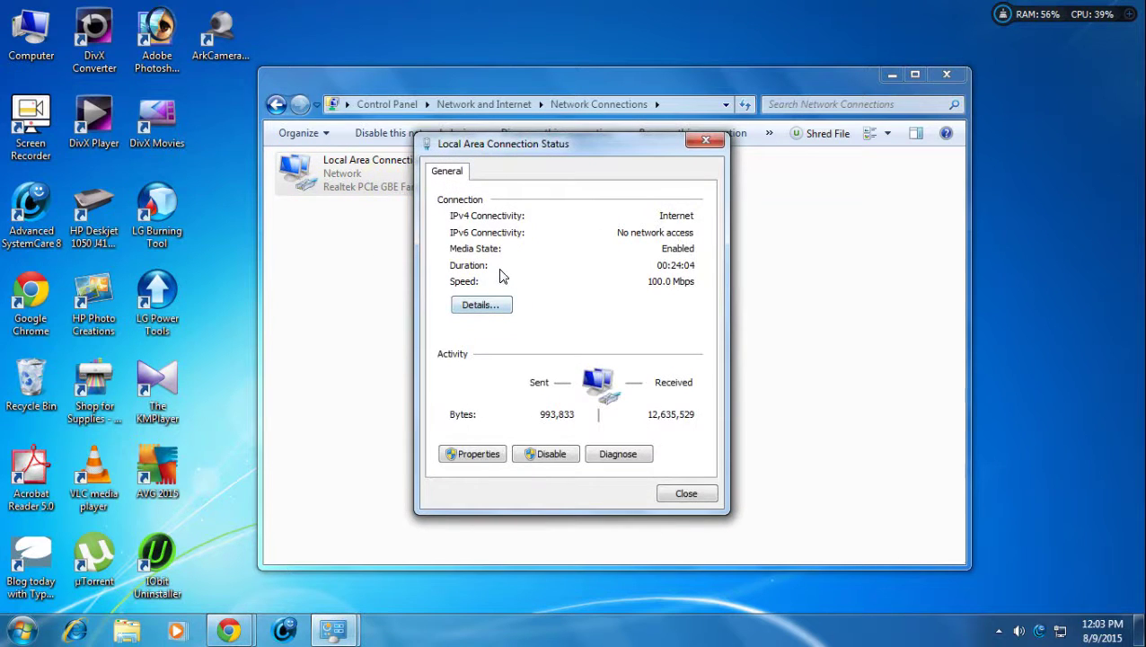
Step: Move the status dialog aside, close Network Connections, and show details with physical address 70-71-BC-0C-96-74
left_click_drag(524, 148, 853, 156)
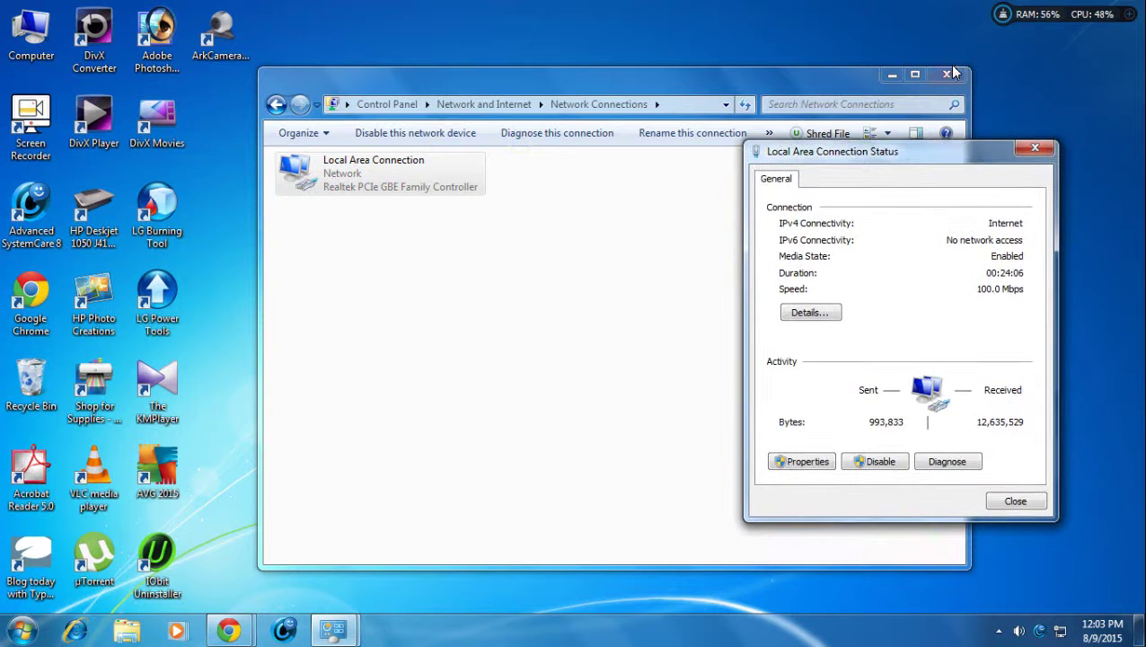
left_click(946, 73)
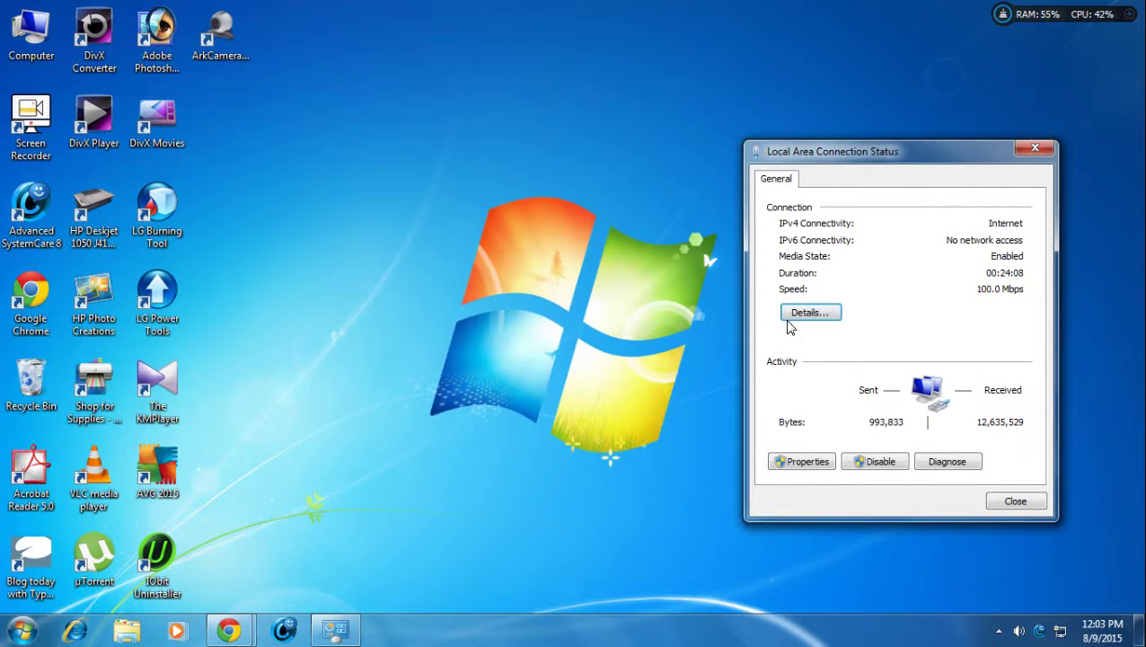
left_click(822, 312)
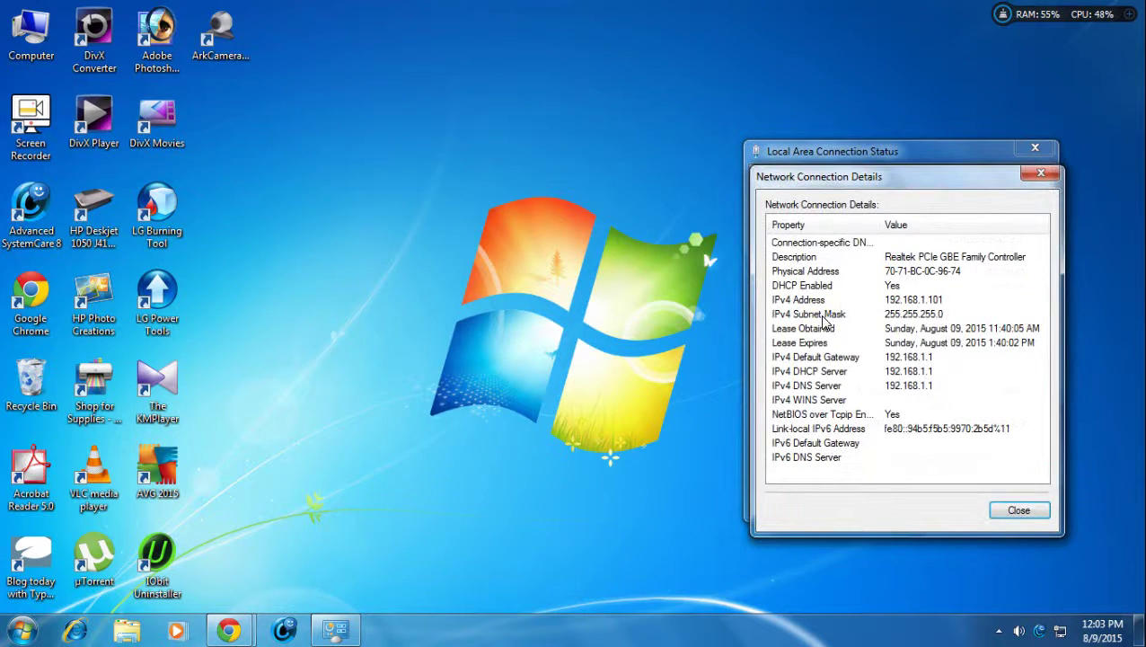
left_click(791, 271)
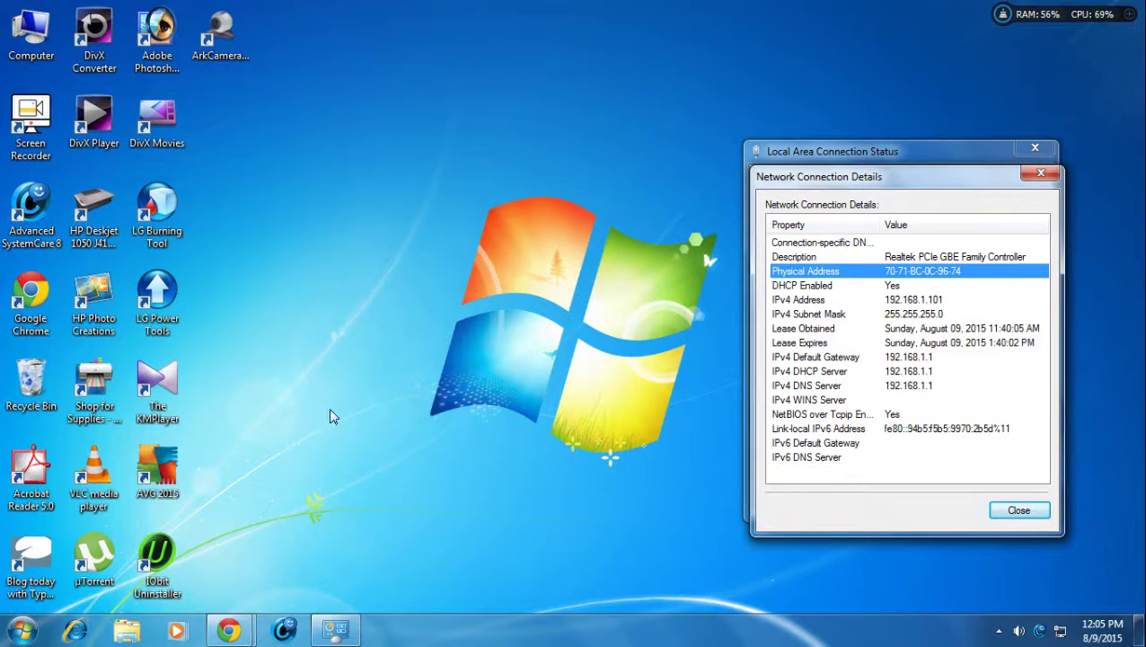
Step: Search the Start menu for 'DEVICE MAN' and launch Device Manager
left_click(22, 631)
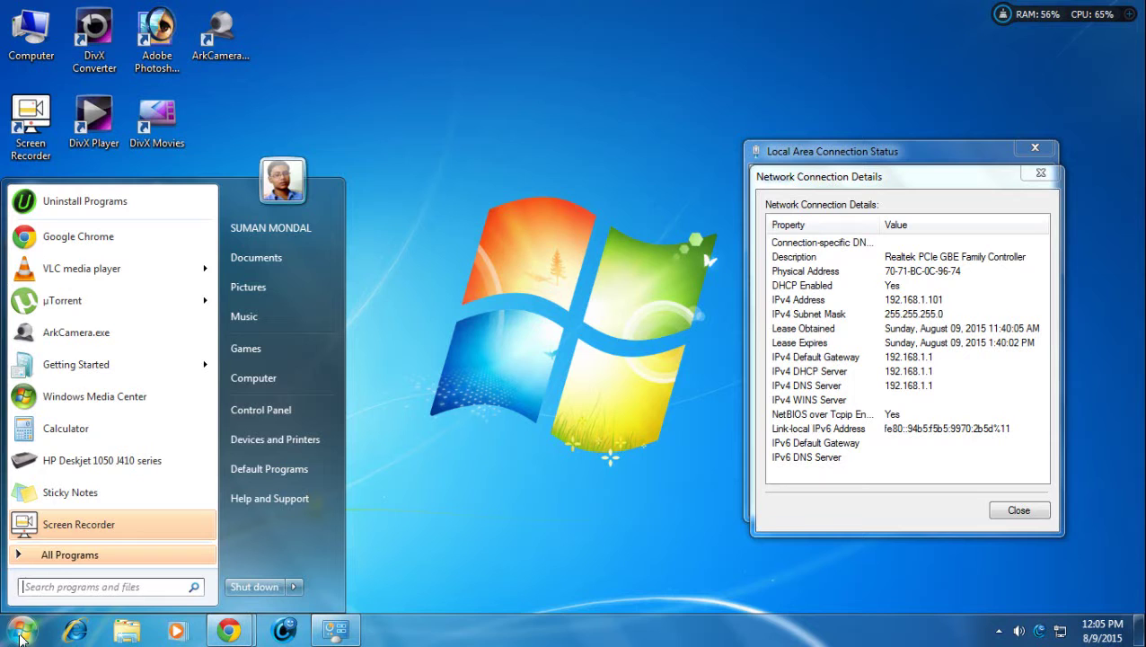
left_click(46, 588)
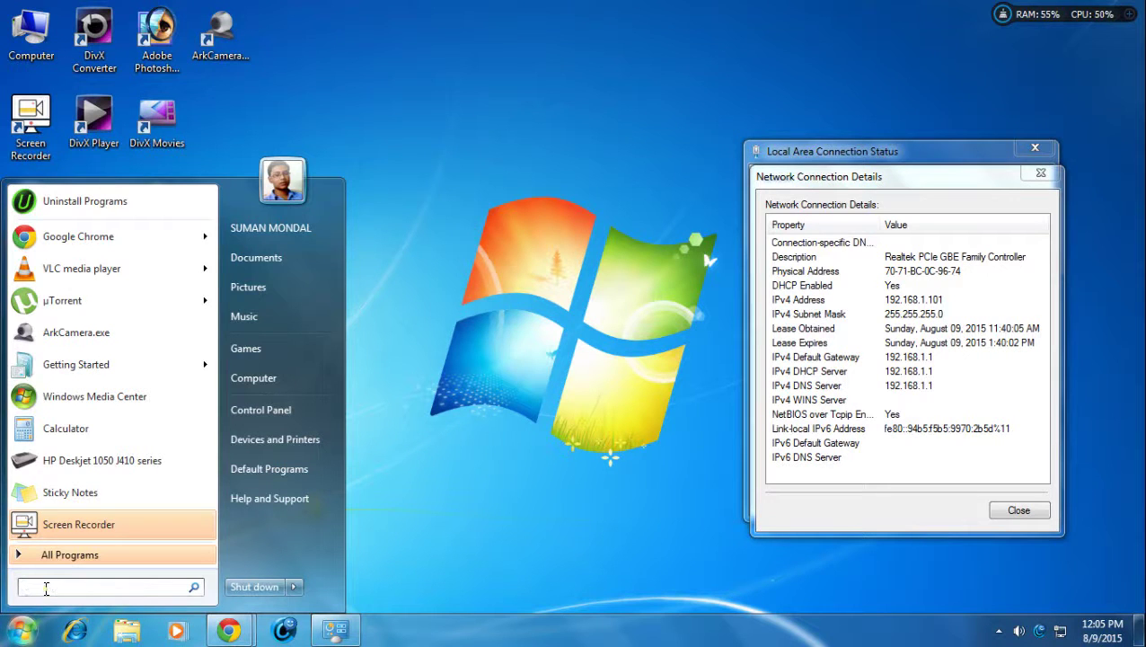
type("DEVICE")
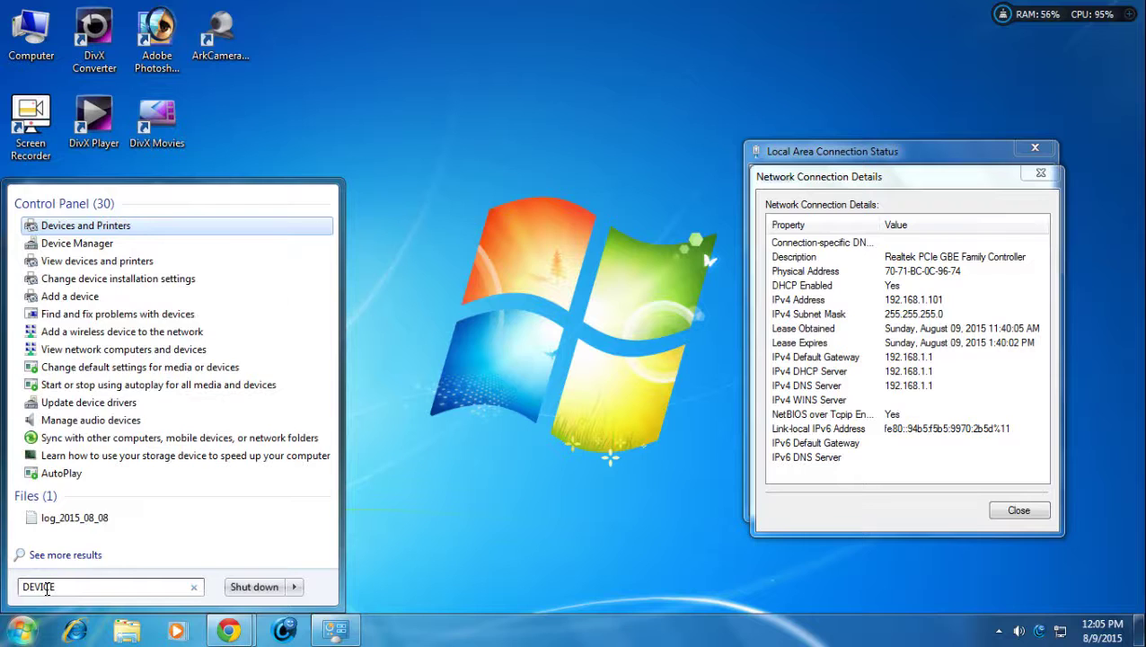
type(" MAN")
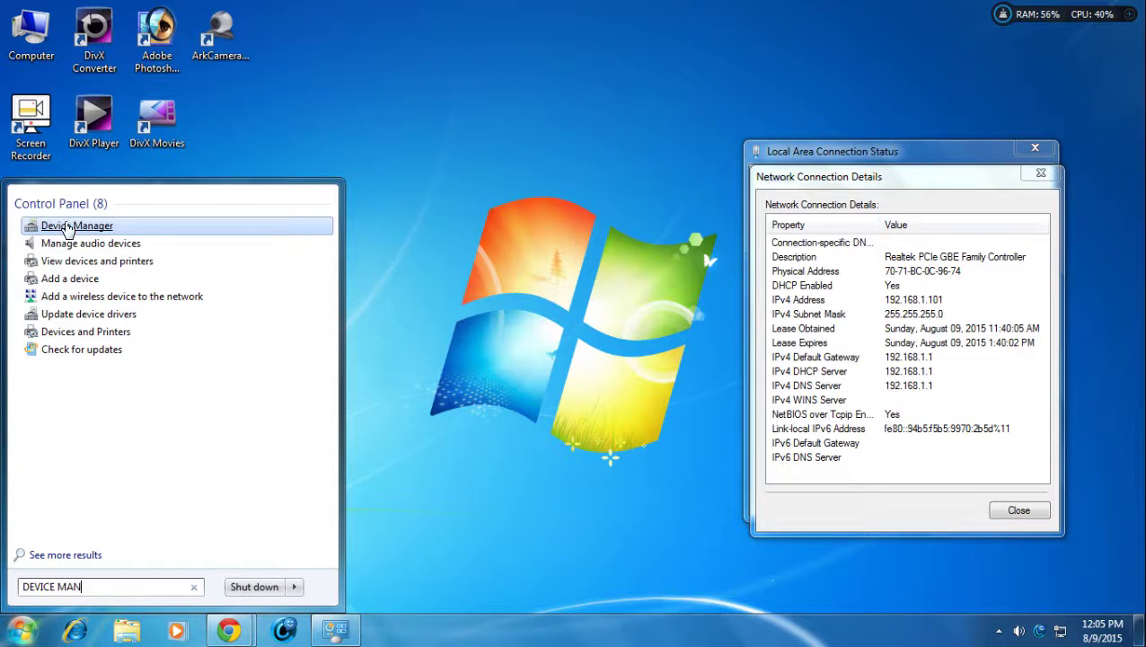
left_click(161, 228)
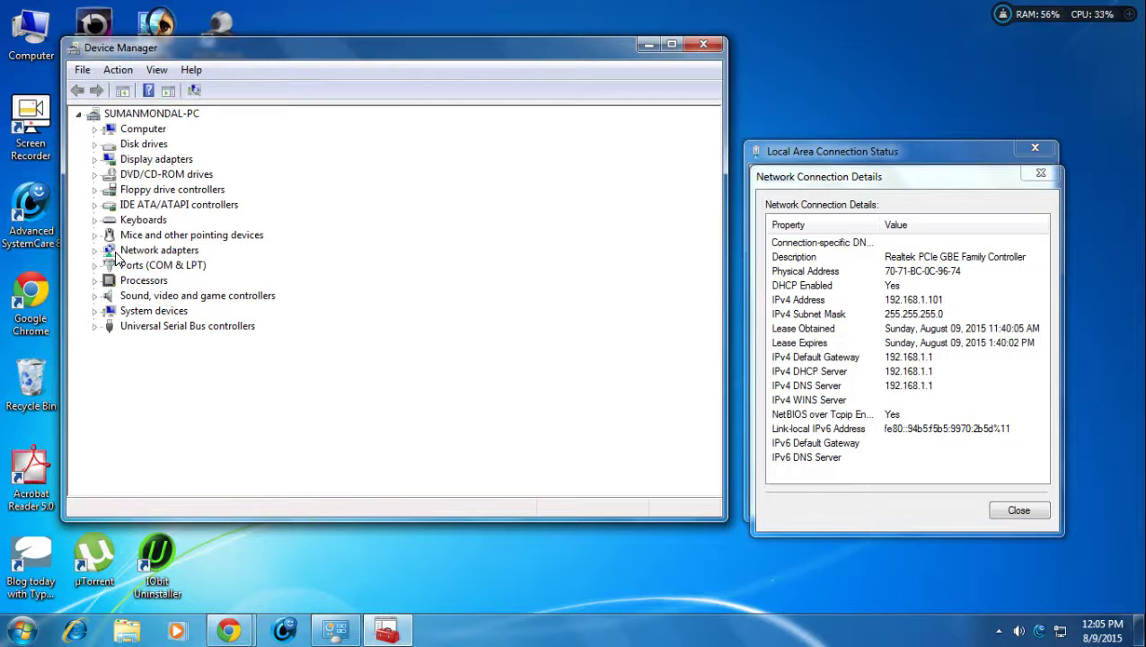
Step: Open Properties for the Realtek PCIe GBE Family Controller under Network adapters
double_click(176, 251)
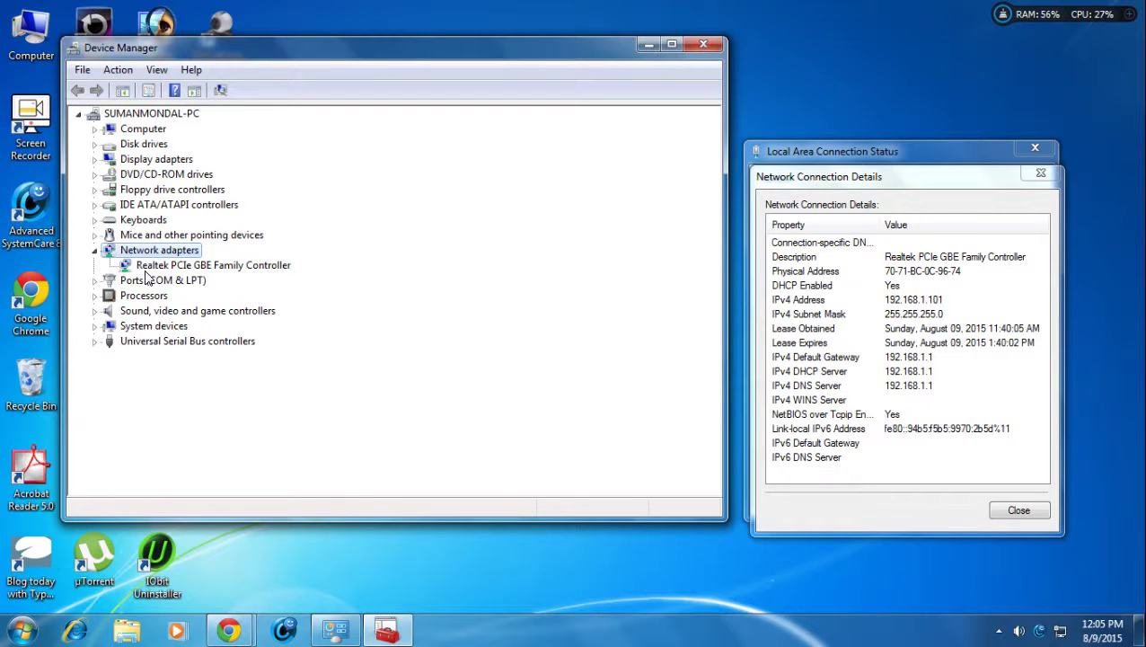
left_click(240, 266)
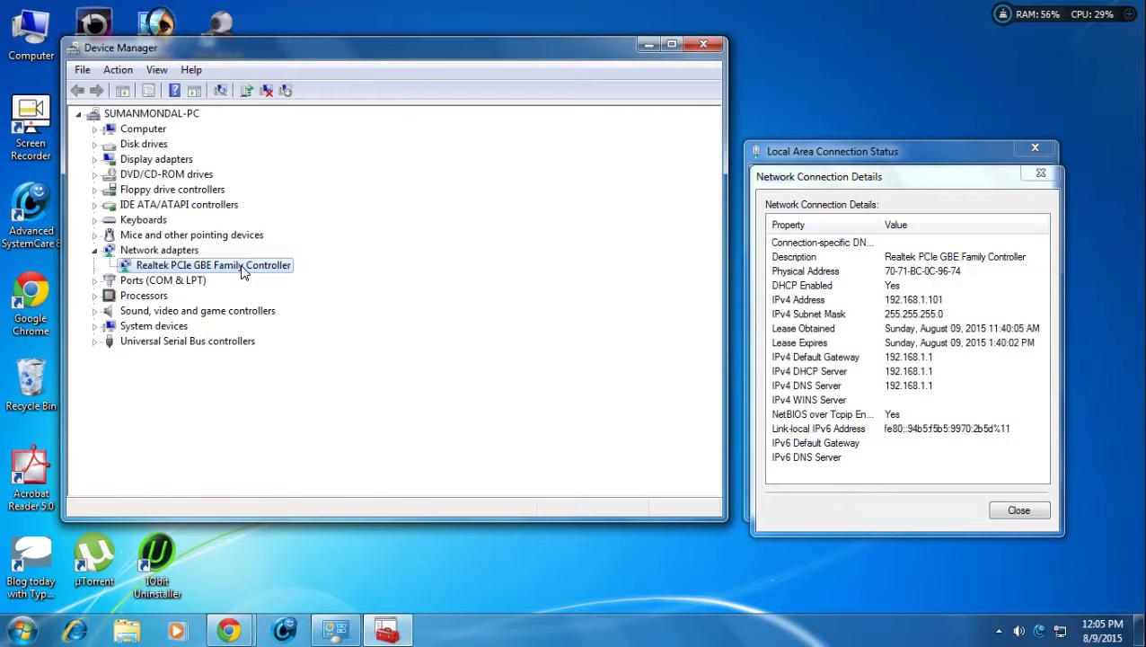
right_click(241, 270)
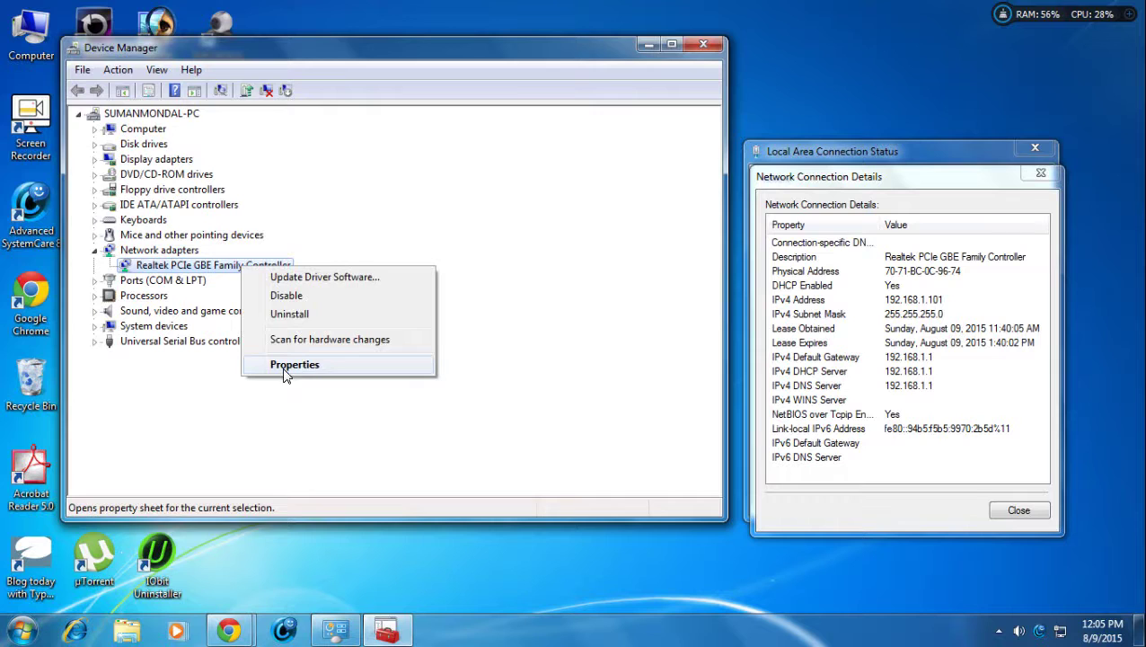
left_click(313, 367)
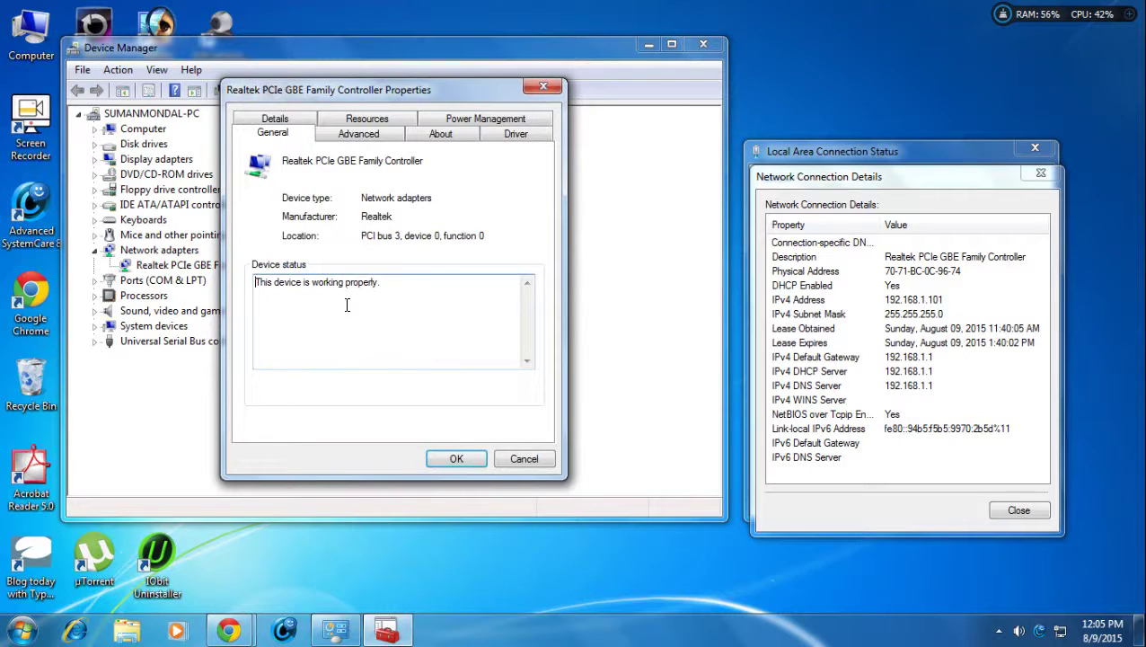
Step: Select the Network Address property on the adapter's Advanced tab, currently Not Present
left_click(357, 137)
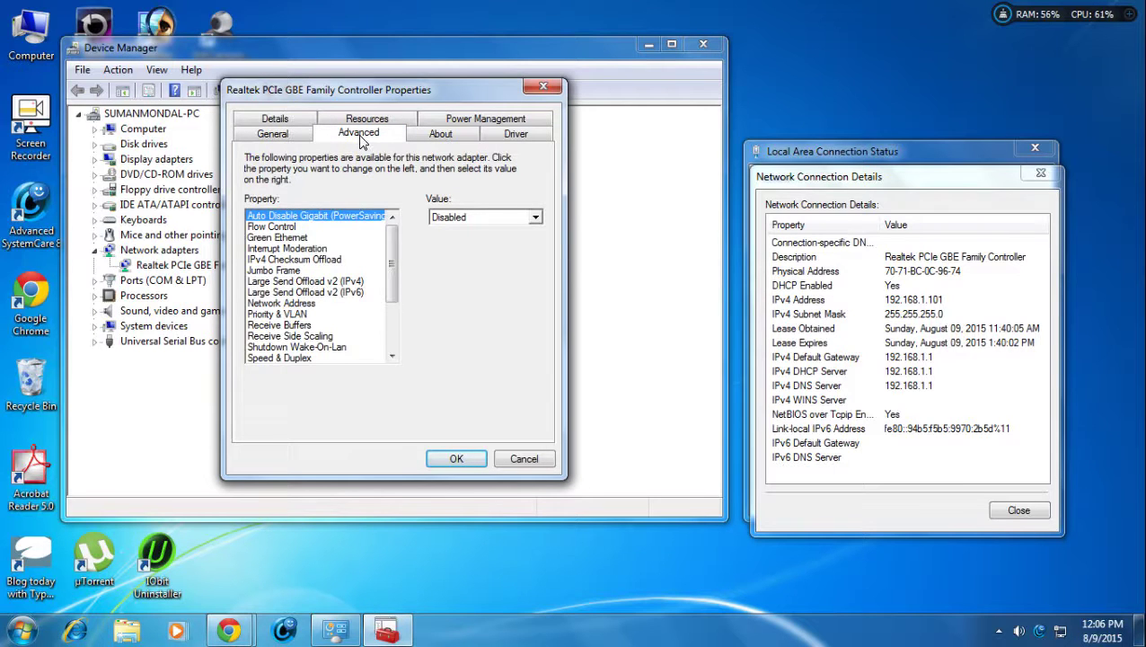
mouse_move(393, 235)
left_mouse_down()
mouse_move(390, 319)
mouse_move(395, 223)
left_mouse_up()
left_click(305, 303)
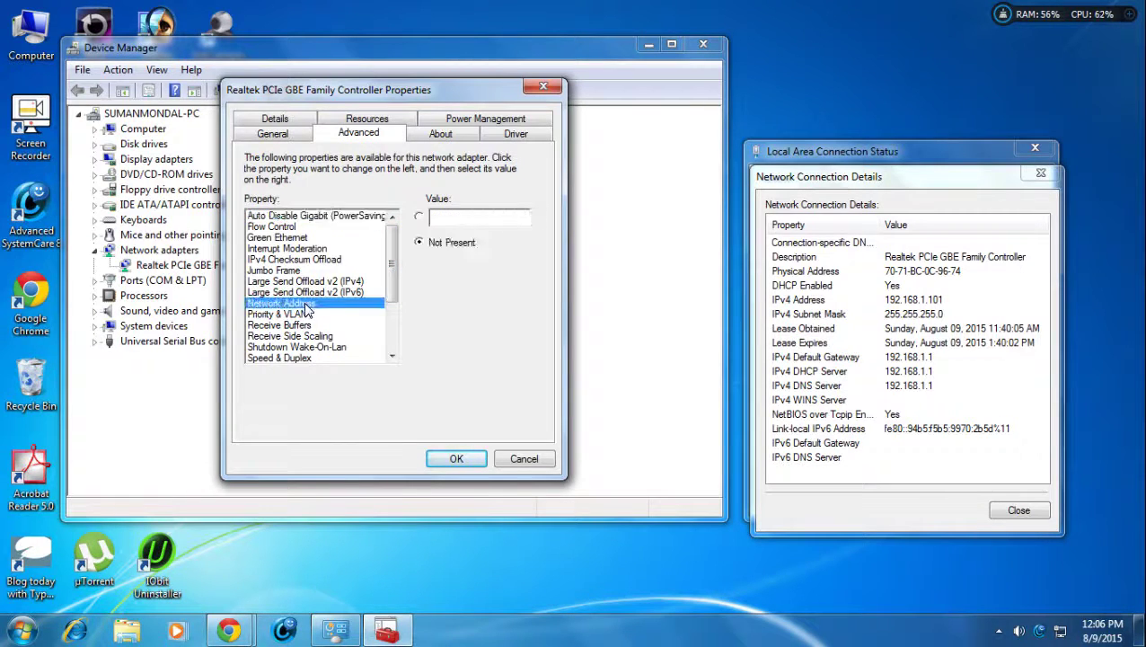
Step: Replace the Network Address value with MAC 7071BC0C9674, cross-checking the physical address in Details
left_click(419, 218)
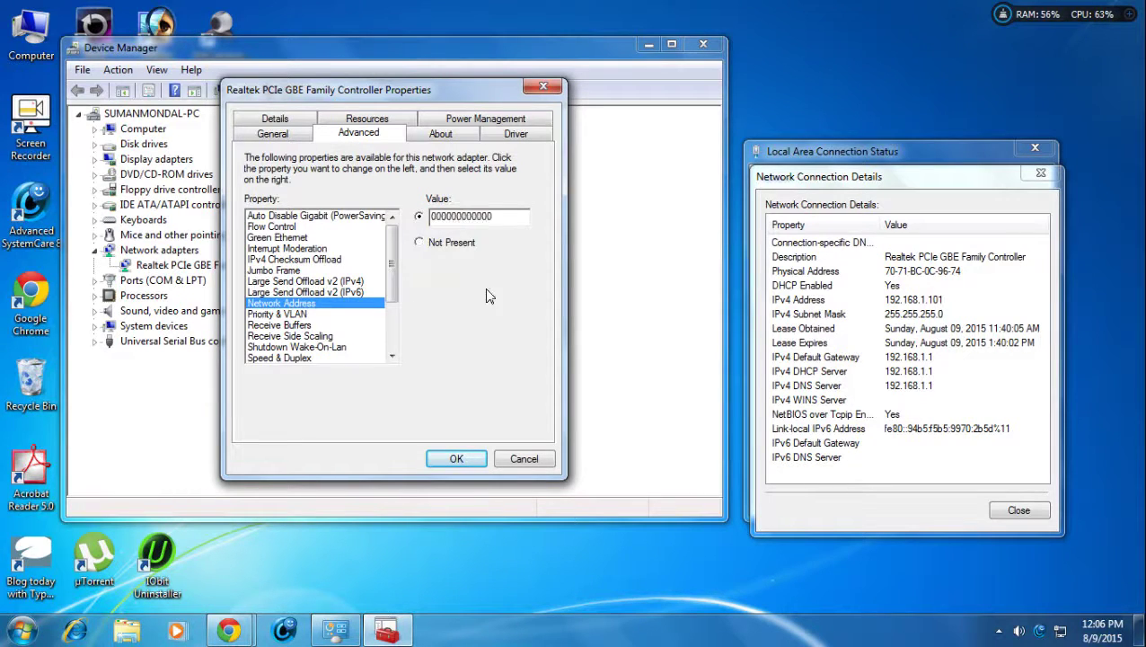
double_click(502, 219)
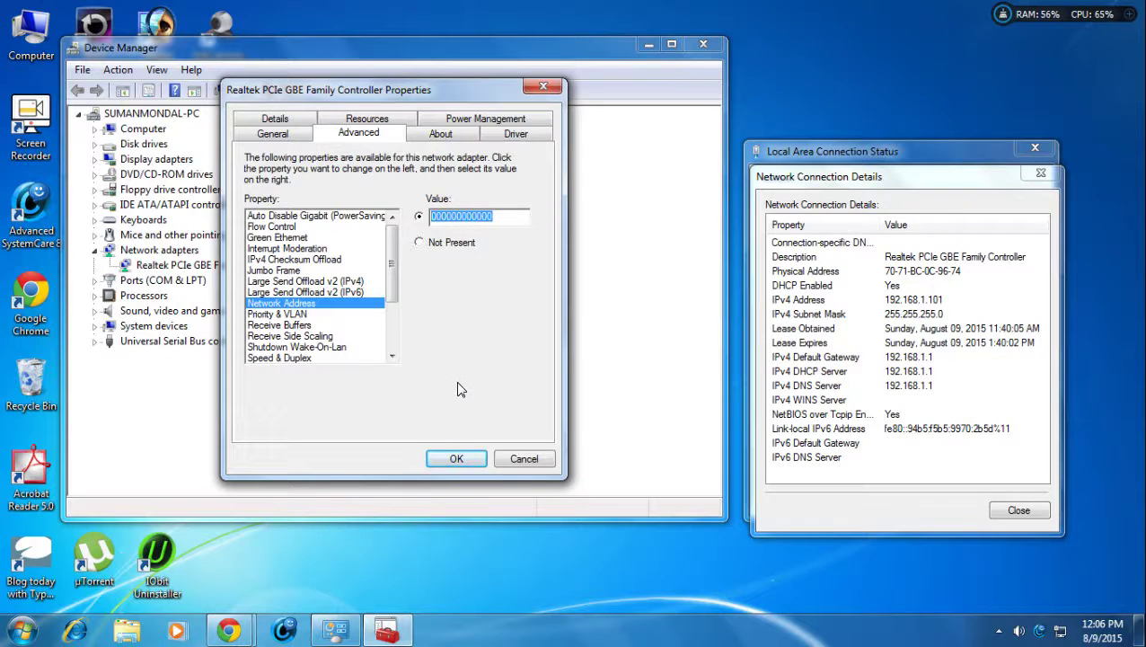
key("BackSpace")
left_click(959, 278)
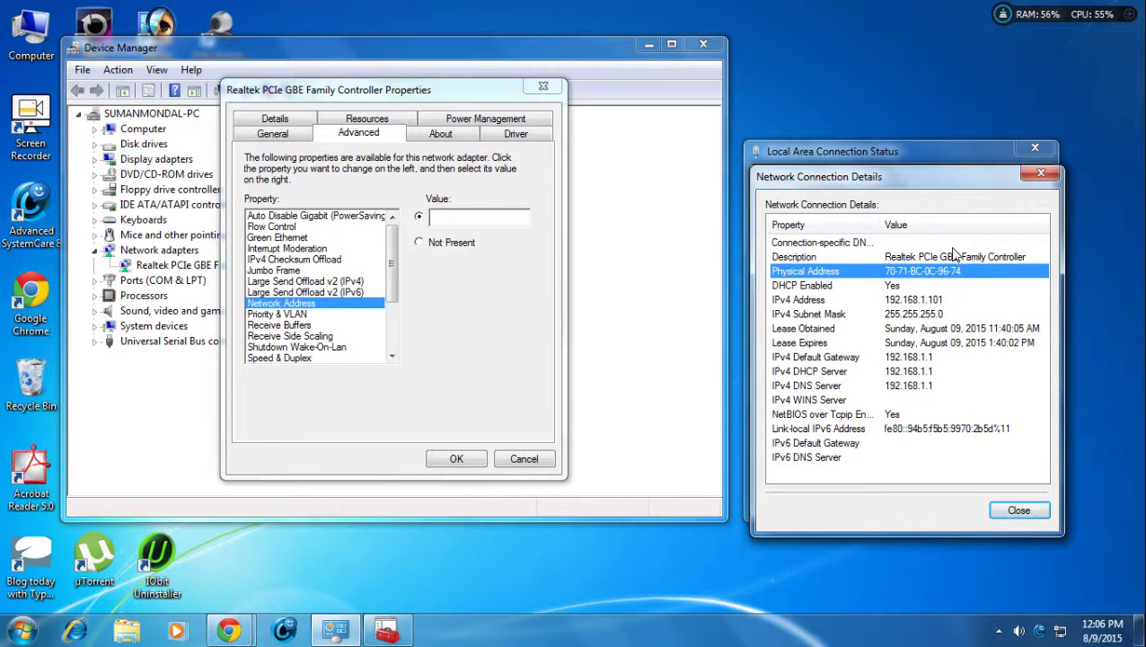
left_click(485, 216)
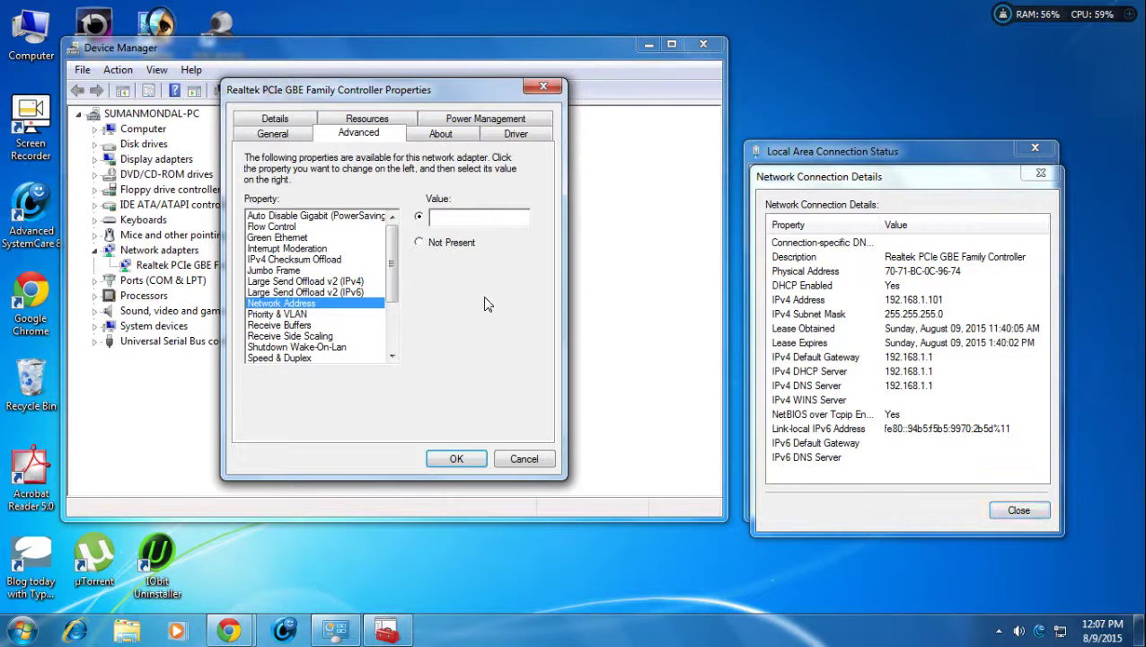
left_click(891, 271)
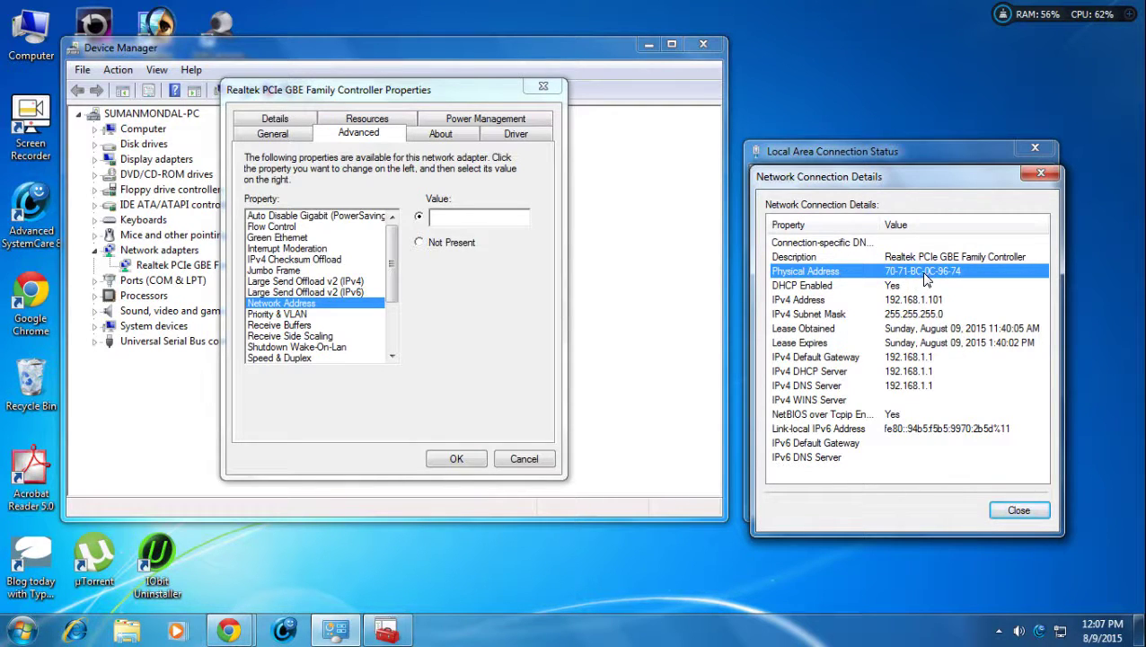
left_click(503, 218)
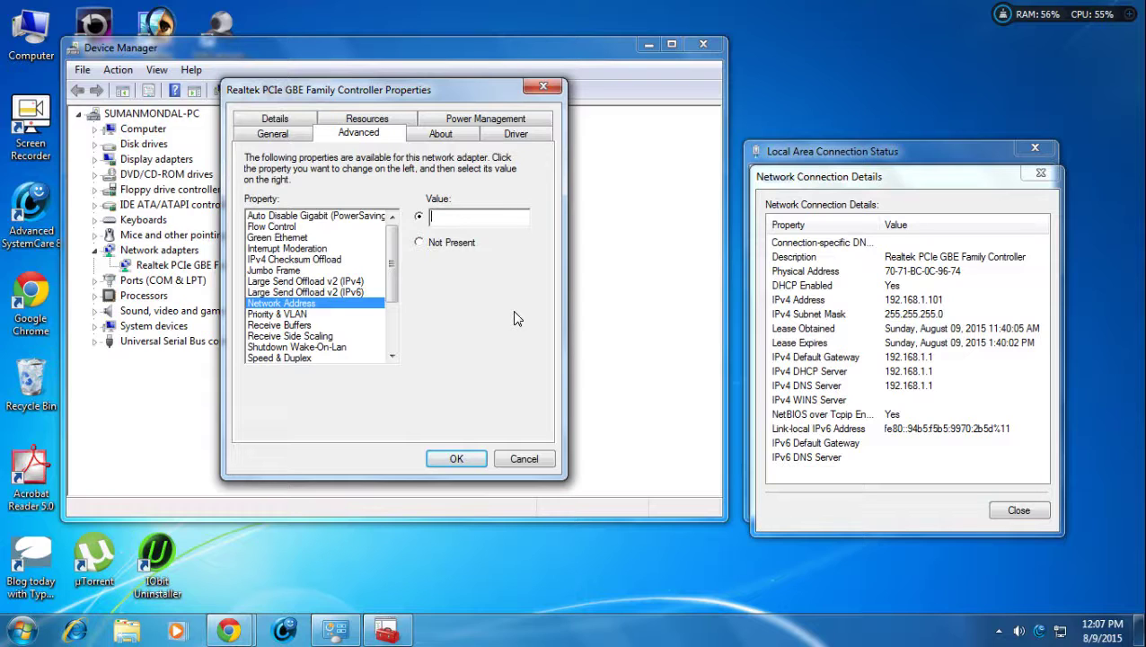
type("7071BC0C9674")
Step: Cancel the adapter properties without saving, then close Device Manager and the Details and Status dialogs
left_click(421, 244)
left_click(419, 216)
left_click(524, 459)
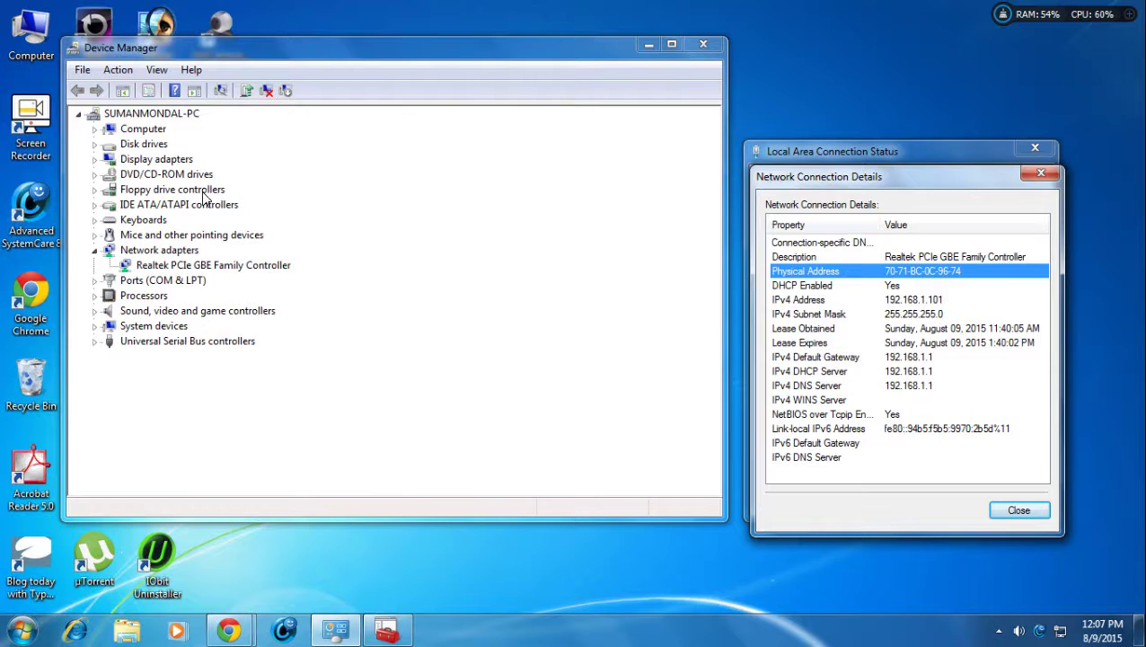
left_click(701, 46)
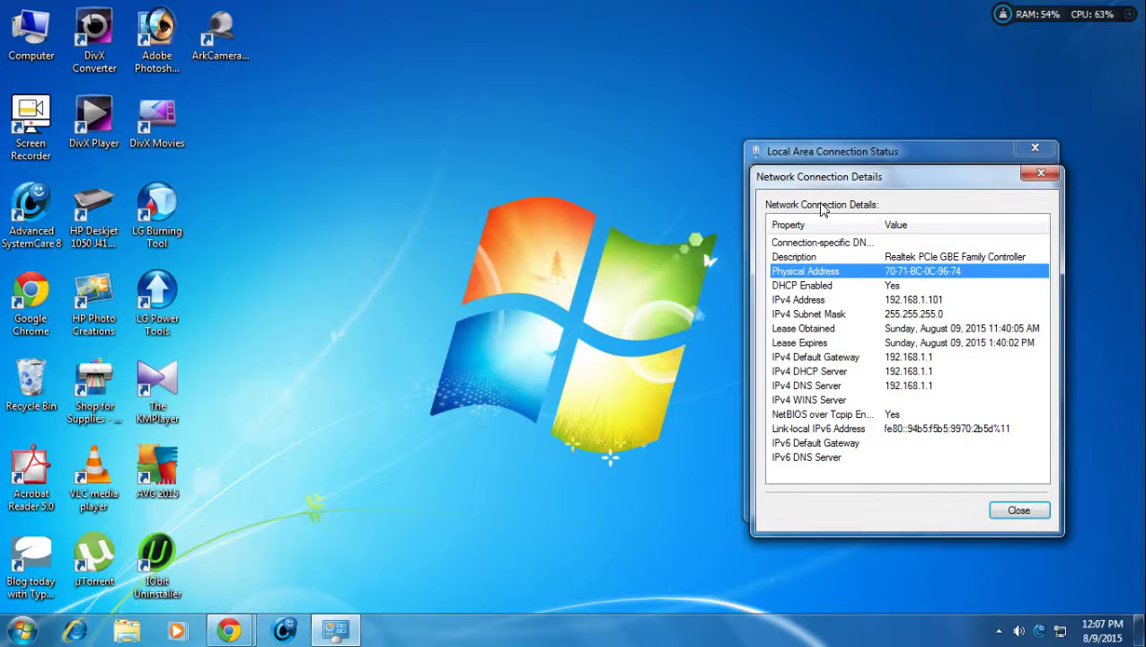
left_click(1004, 509)
left_click(1034, 147)
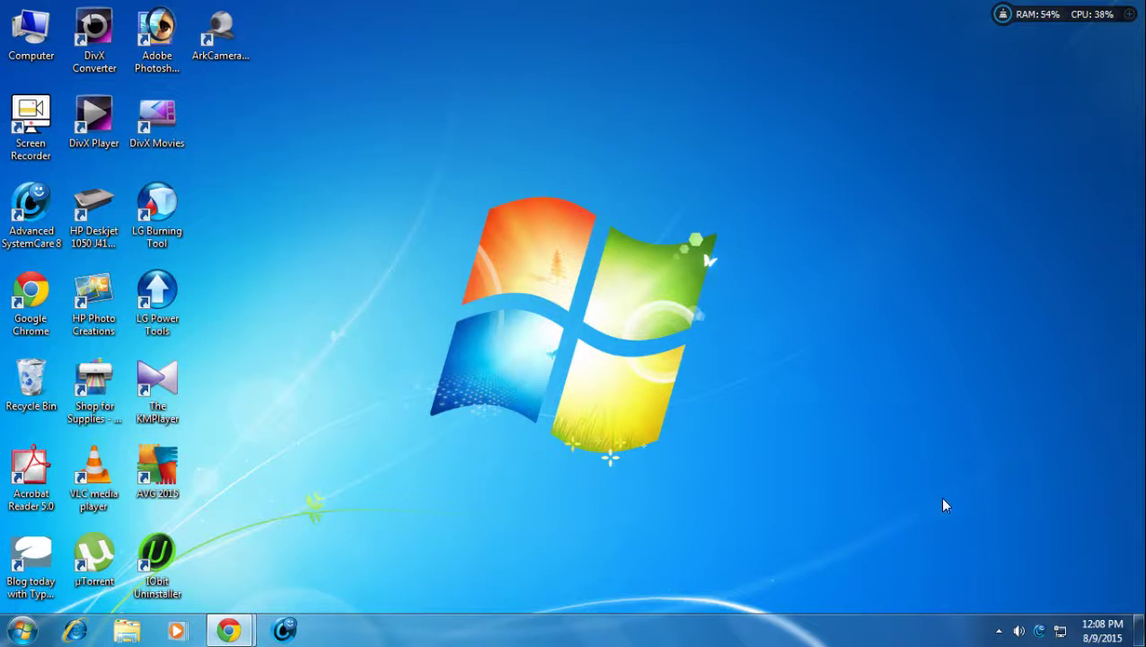
Step: Reopen Local Area Connection Status via the Network and Sharing Center's adapter settings
right_click(1060, 636)
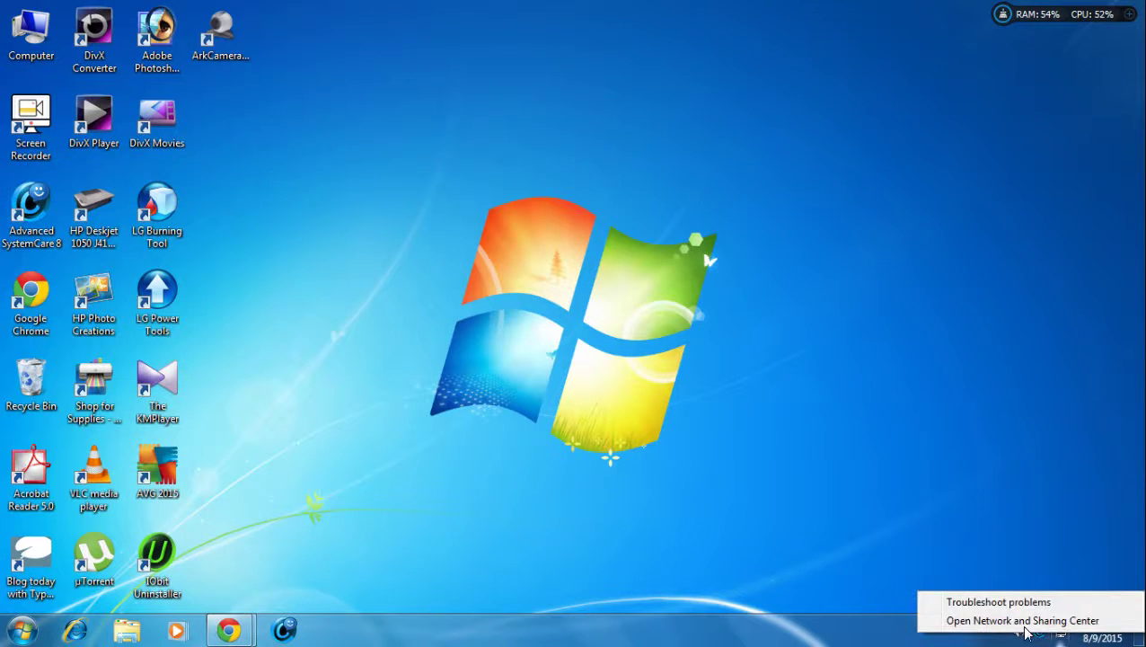
left_click(1024, 619)
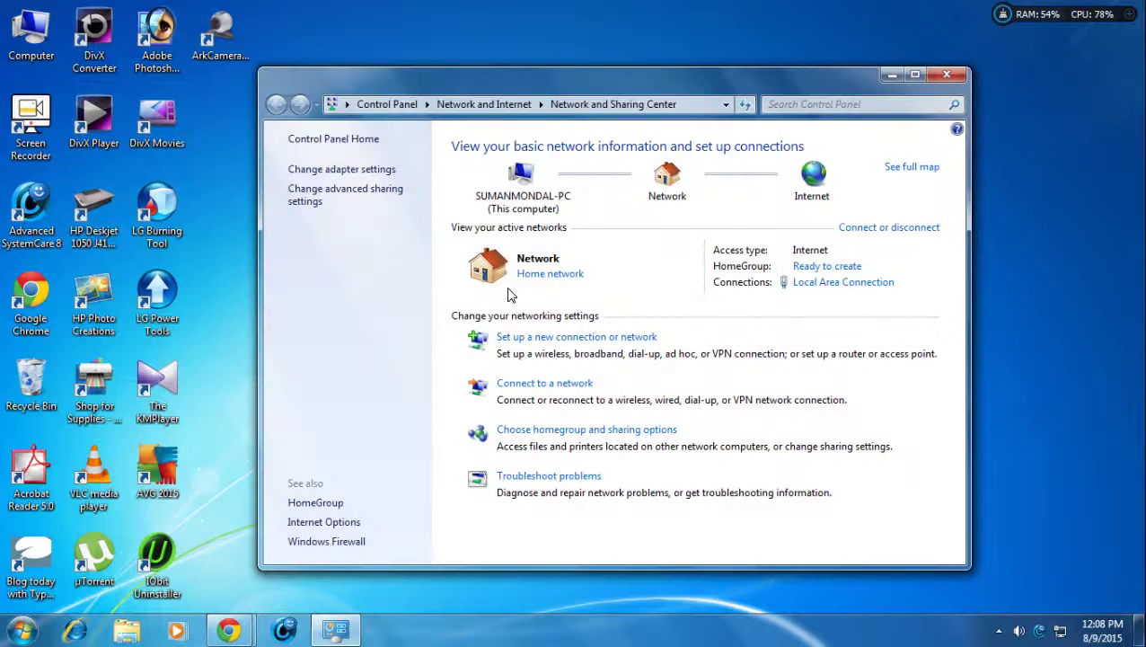
left_click(346, 170)
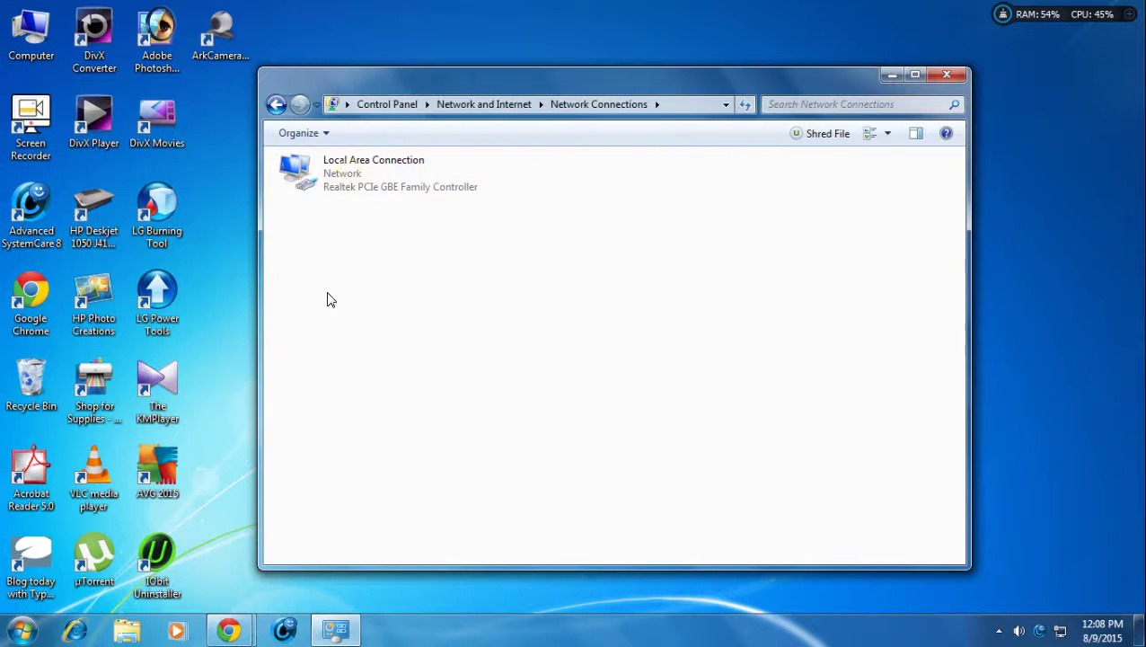
double_click(335, 183)
Step: Confirm the physical address 70-71-BC-0C-96-74 in Details, then close both dialogs
left_click(492, 310)
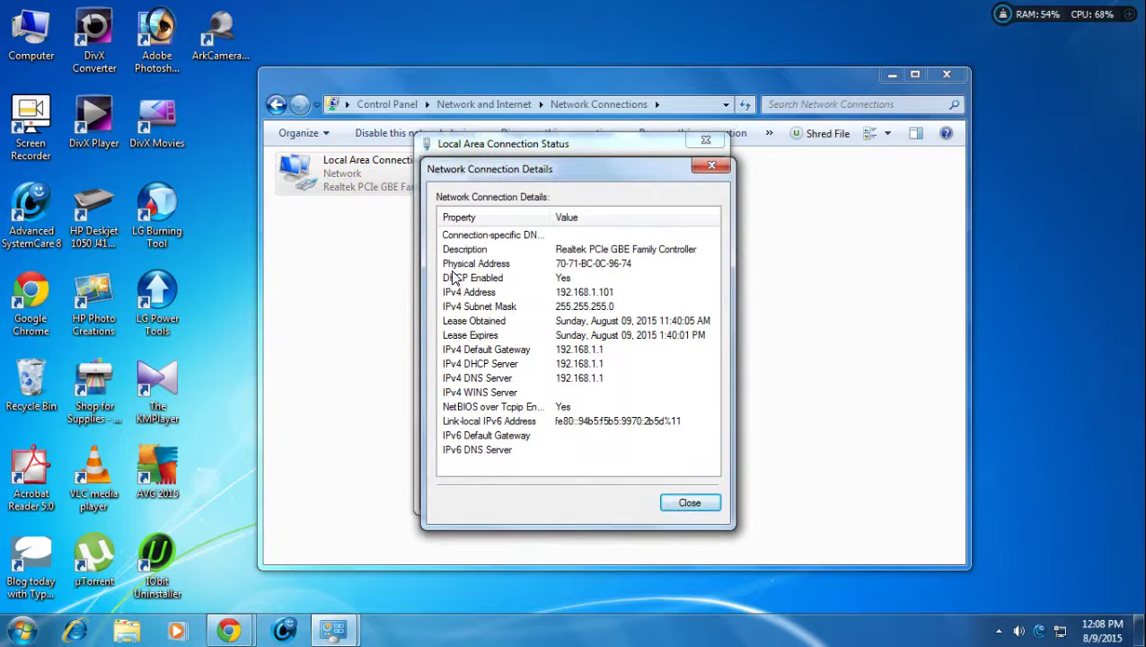
left_click(559, 265)
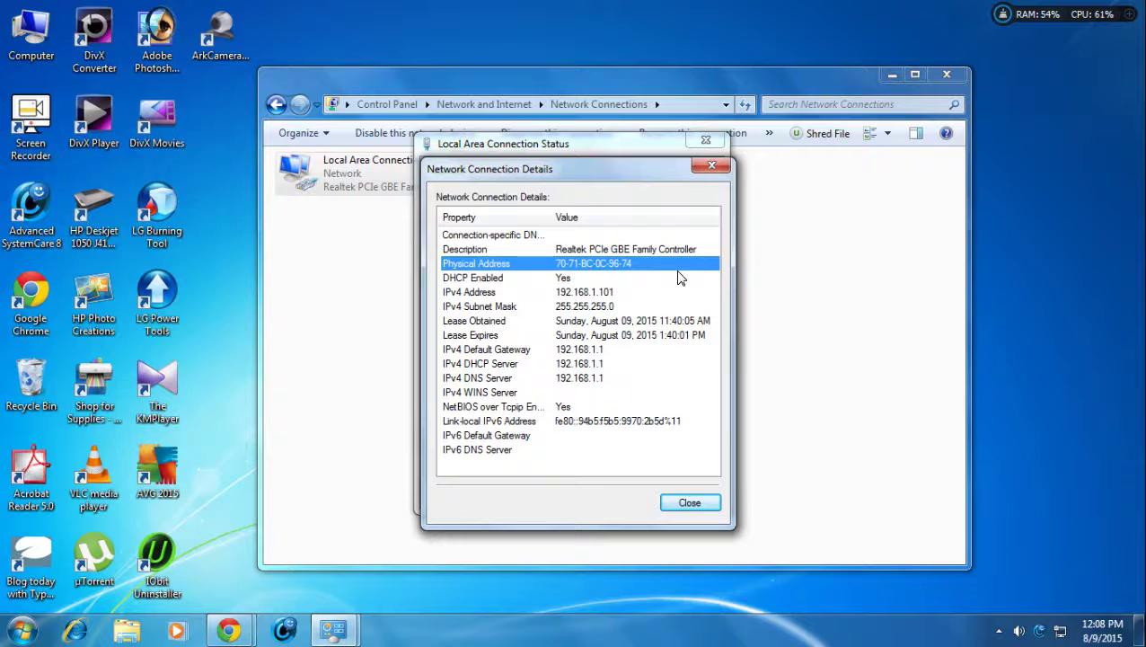
left_click(701, 507)
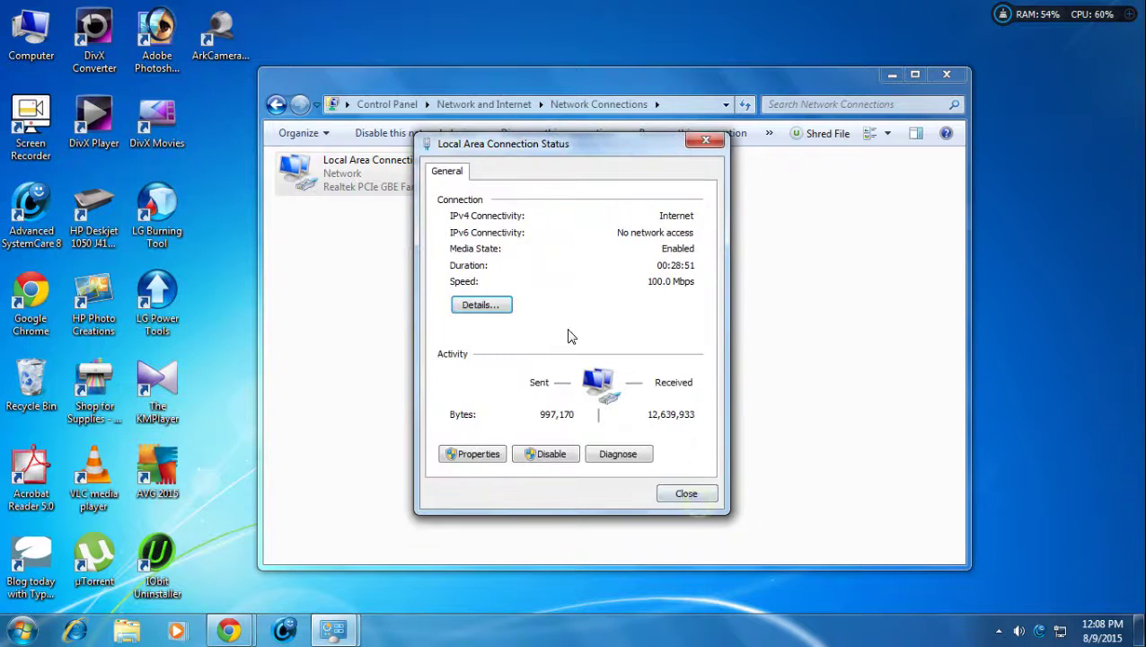
left_click(688, 495)
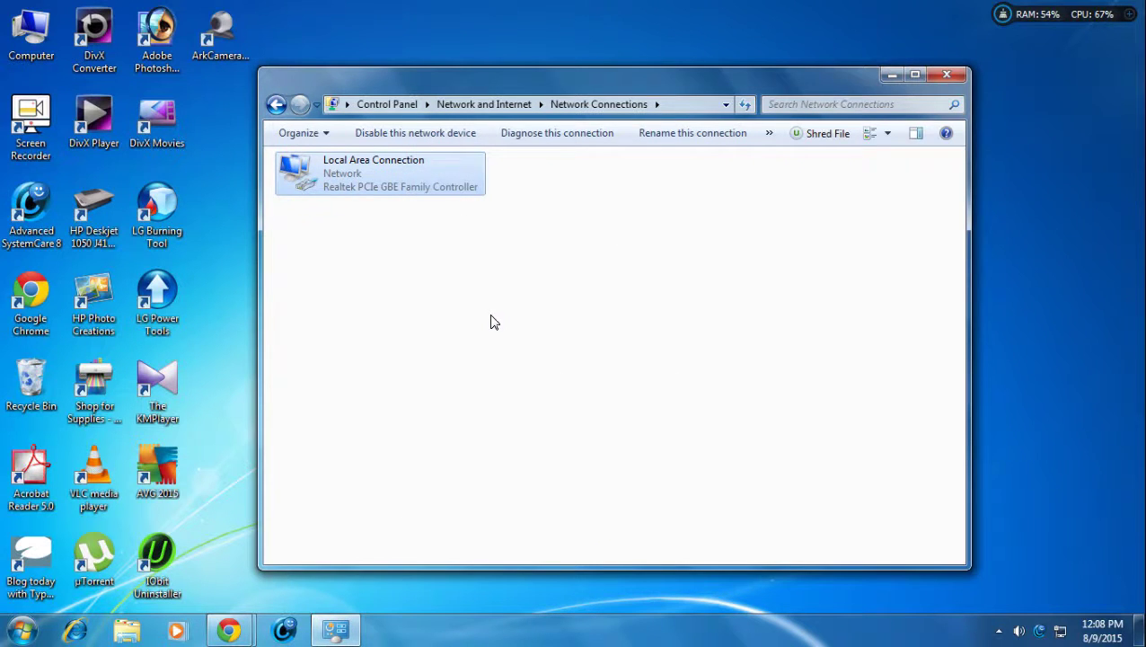
Step: Close Network Connections and launch Run from a Start menu search for 'RUN'
left_click(934, 73)
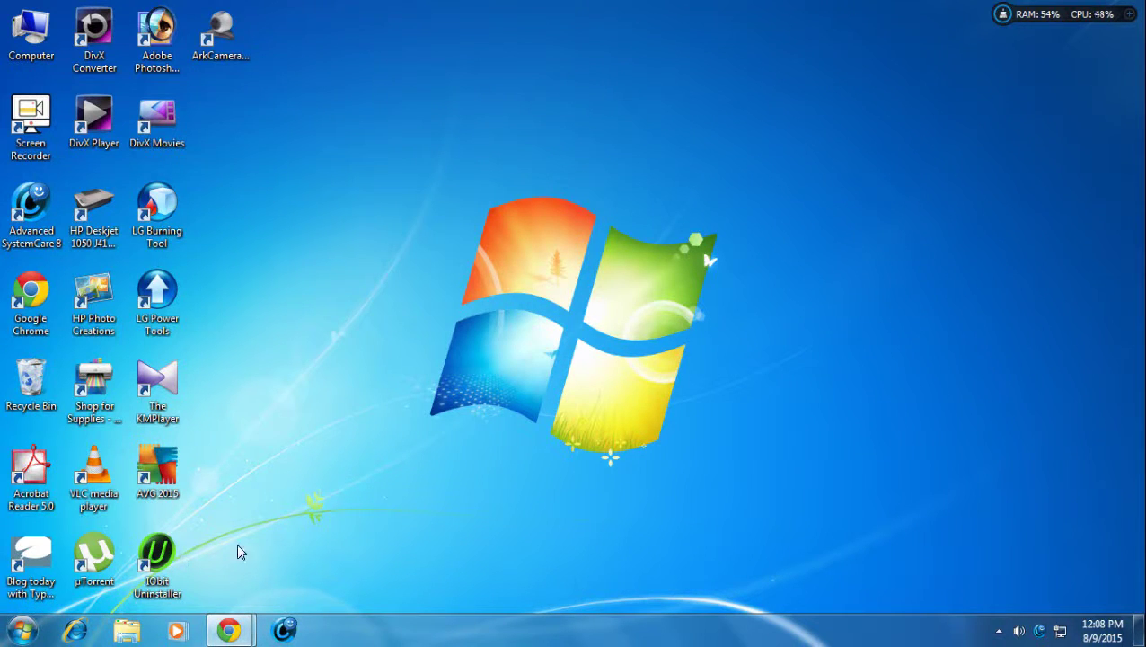
left_click(25, 630)
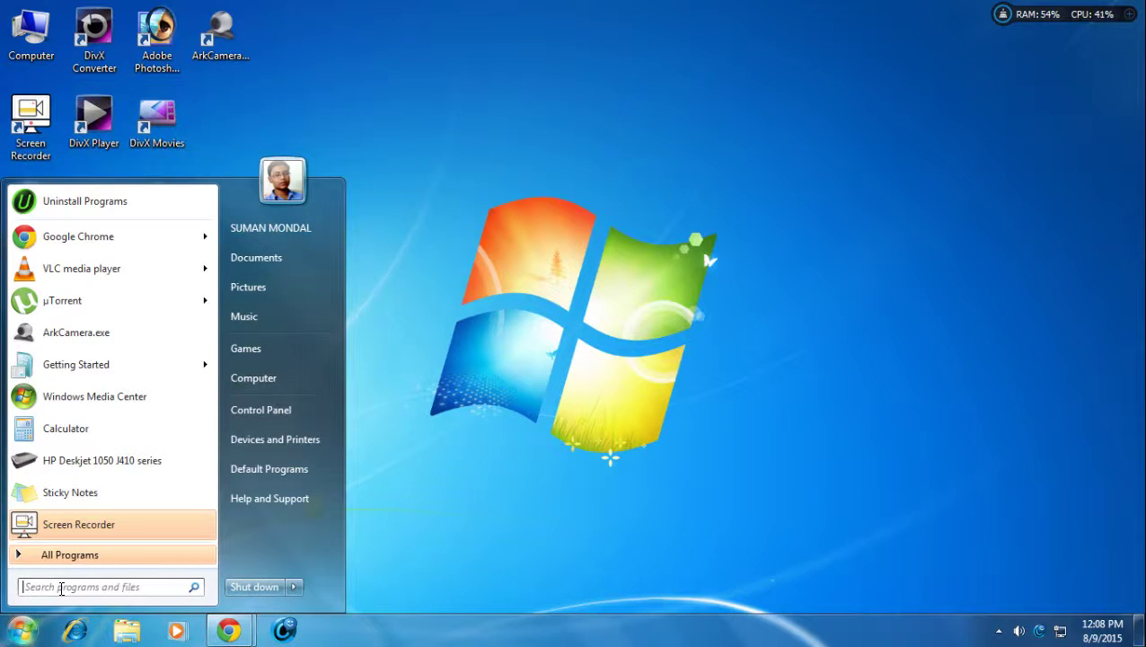
type("RUN")
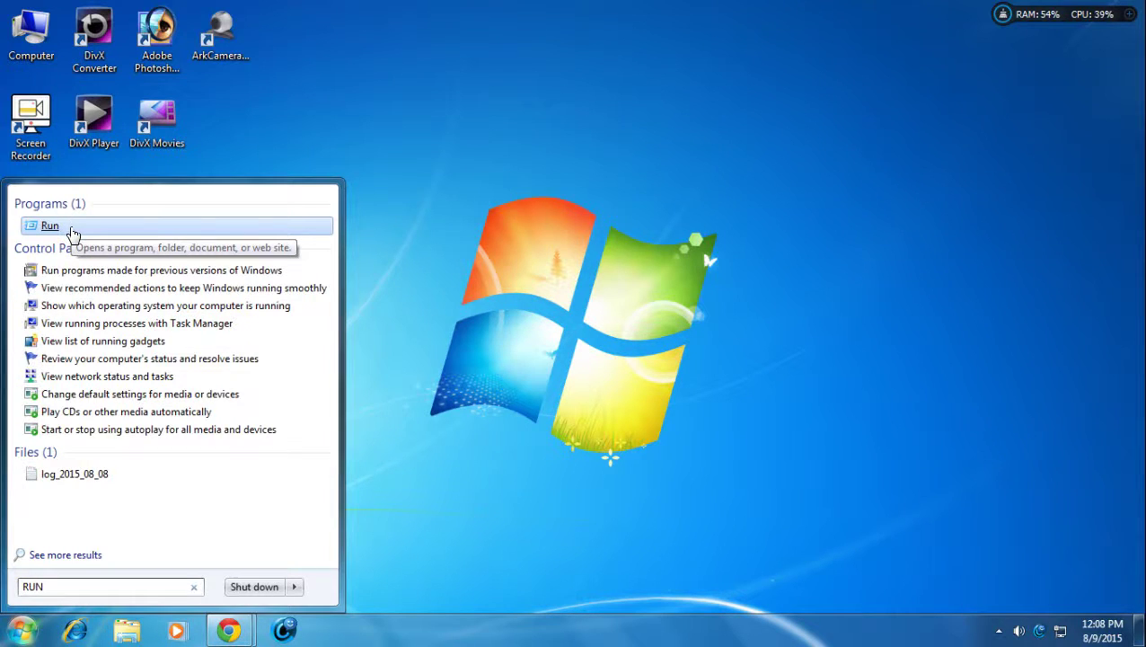
left_click(514, 241)
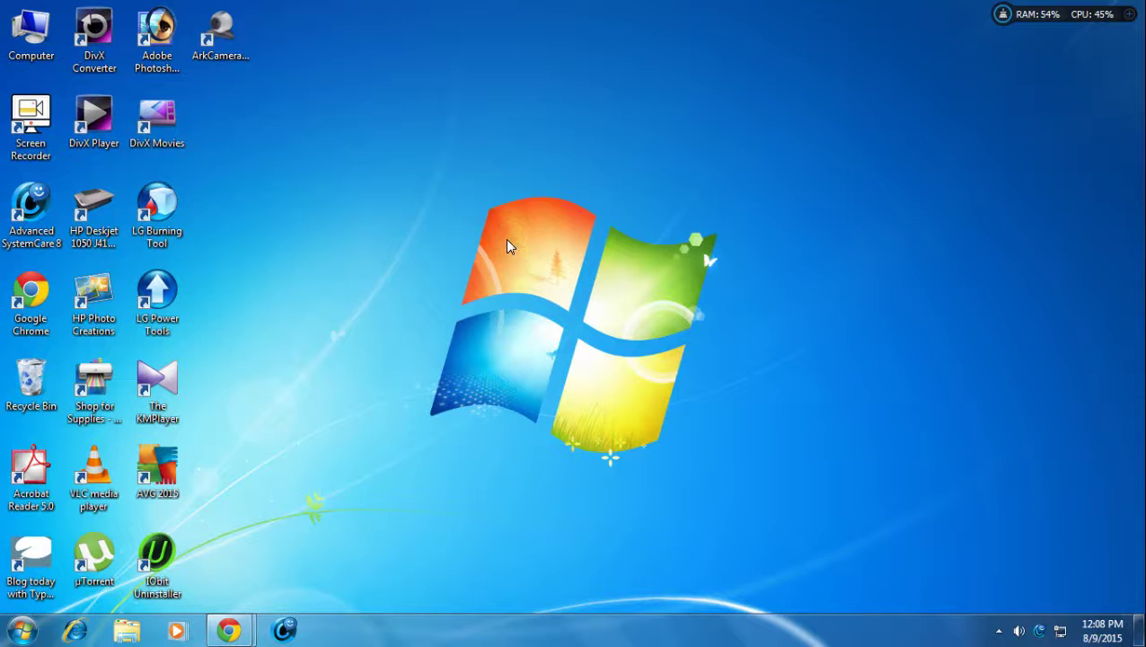
Step: Bring up the Run dialog with Win+R, leaving 'cmd' in the Open box
key("super+r")
left_click(120, 528)
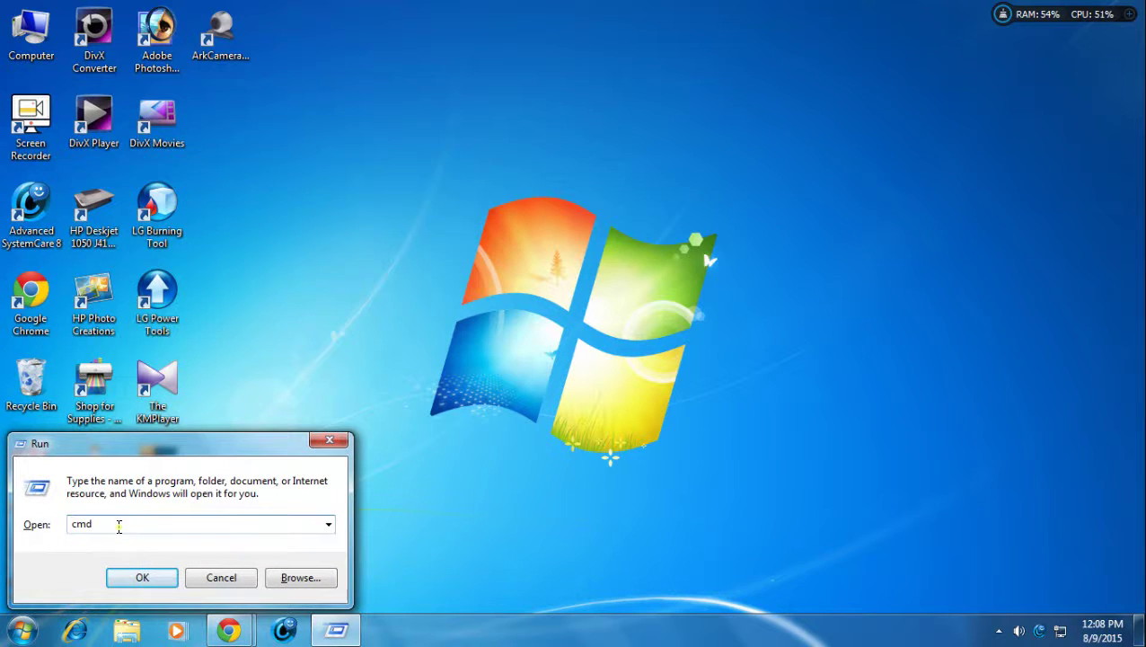
double_click(102, 525)
left_click(118, 526)
left_click(140, 579)
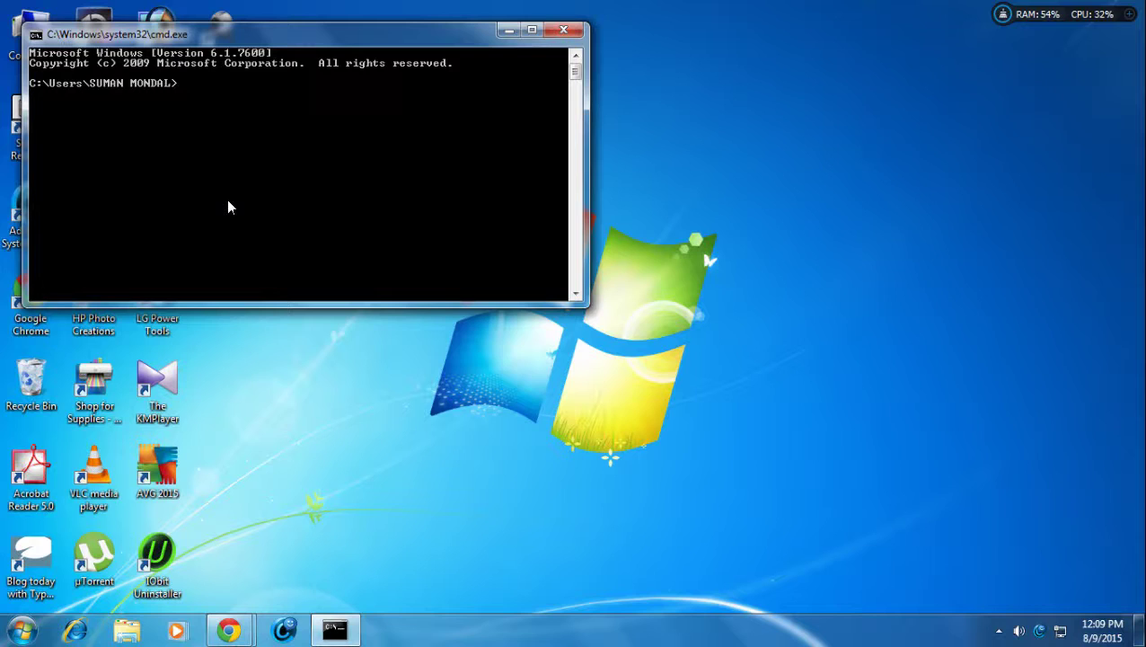
type("IP")
key("BackSpace")
key("BackSpace")
type("ipconfig/all")
key("Return")
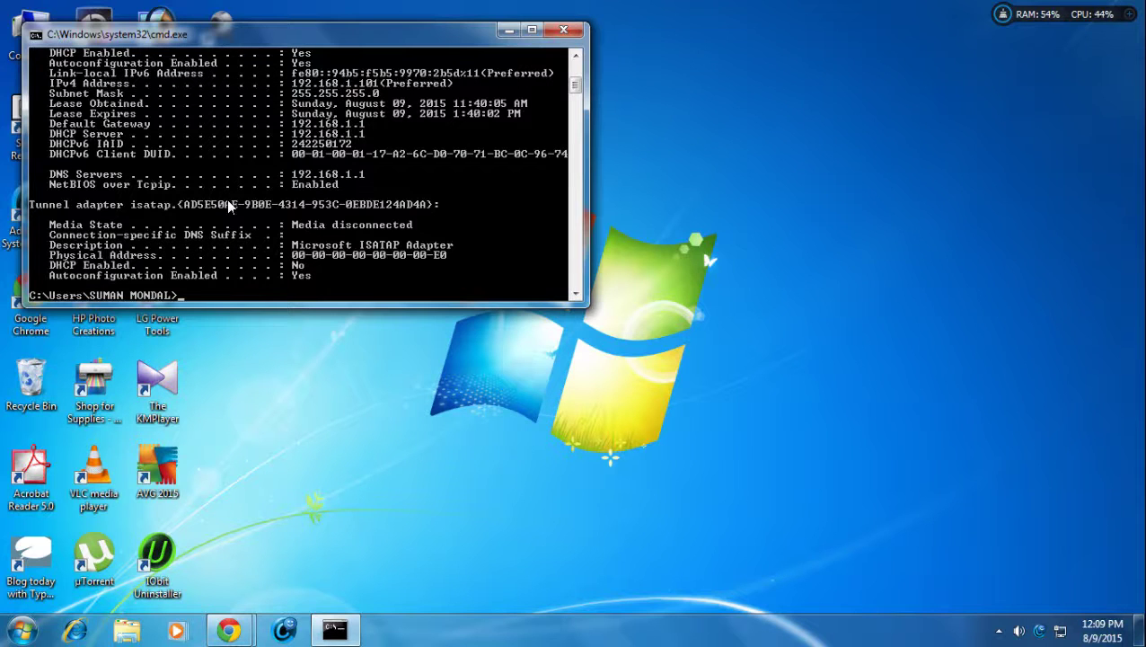
scroll(575, 82, "up", 2)
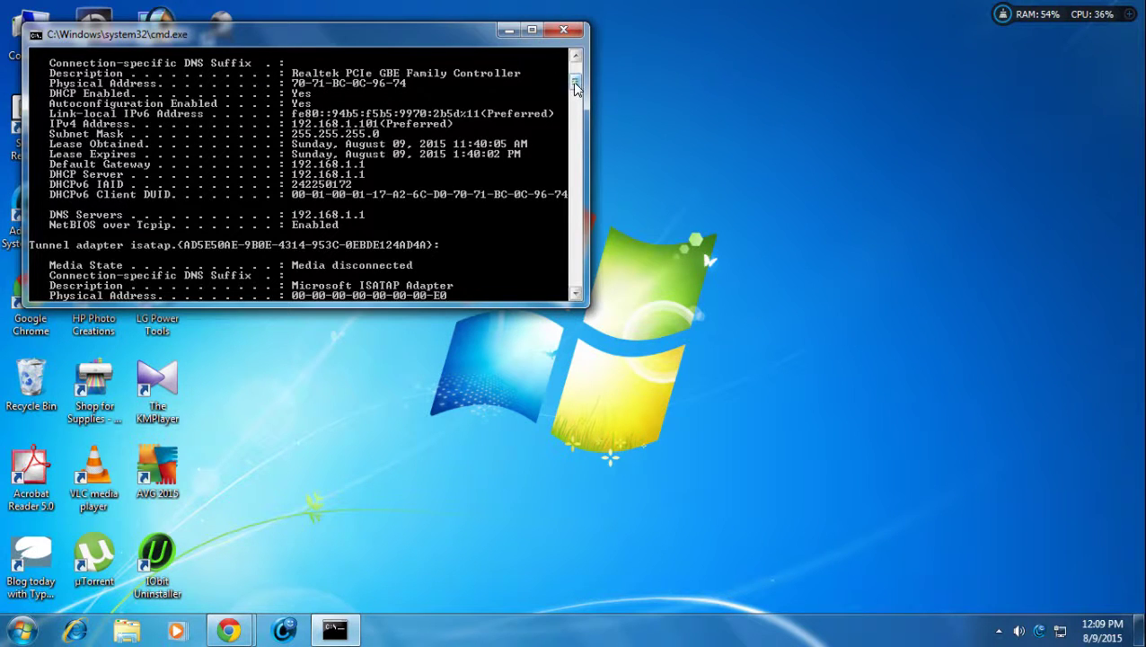
scroll(571, 101, "up", 5)
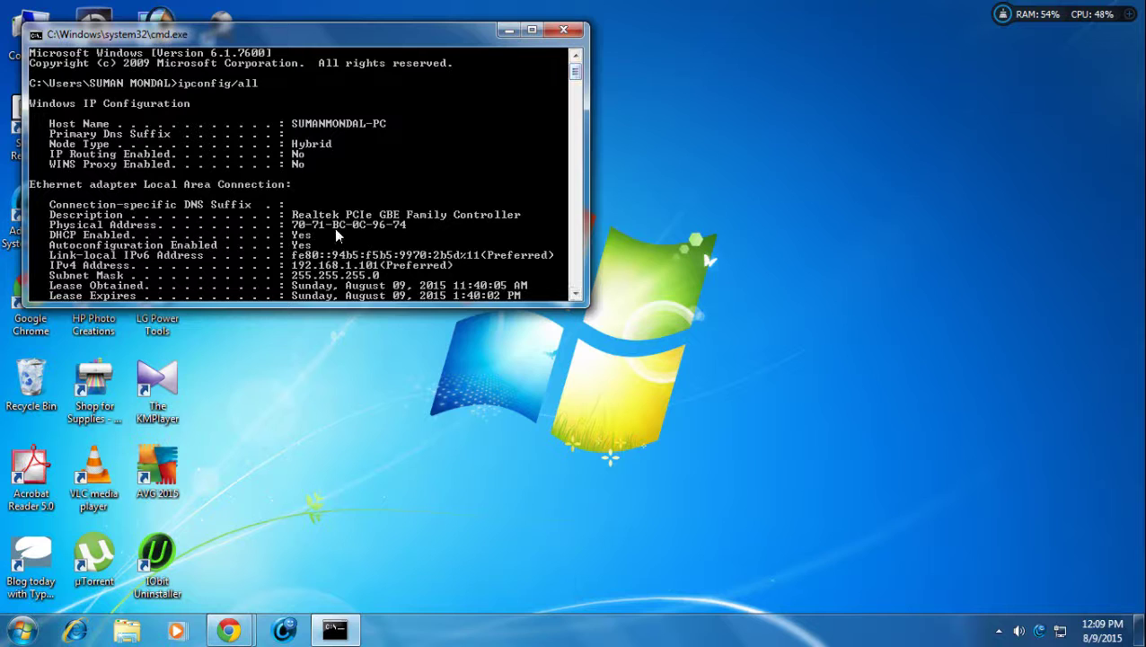